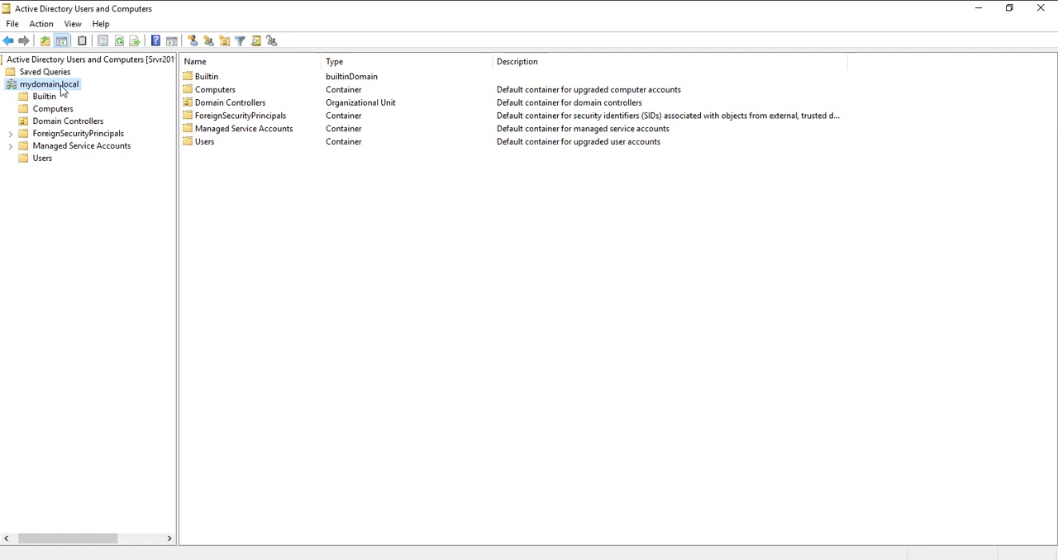
# - Create an organizational unit named "My Company OU" directly under the mydomain.local domain
pyautogui.rightClick(61, 89)
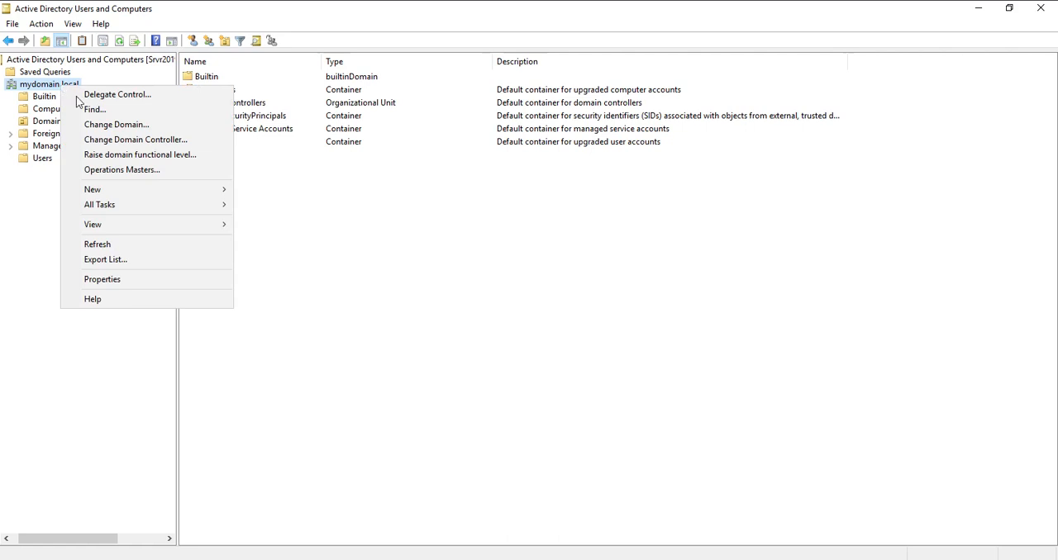
pyautogui.moveTo(131, 194)
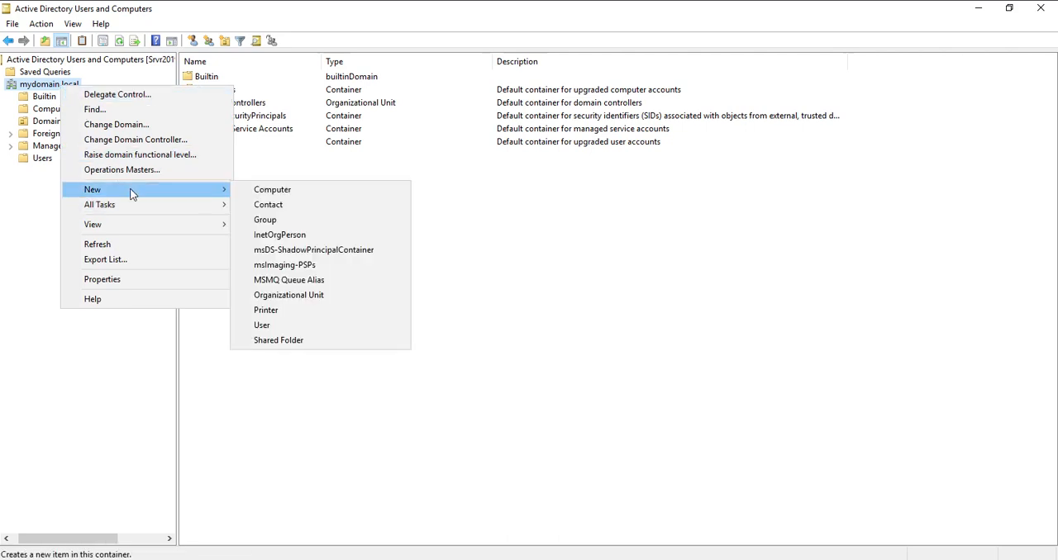
pyautogui.click(314, 300)
pyautogui.moveTo(177, 19); pyautogui.dragTo(553, 191)
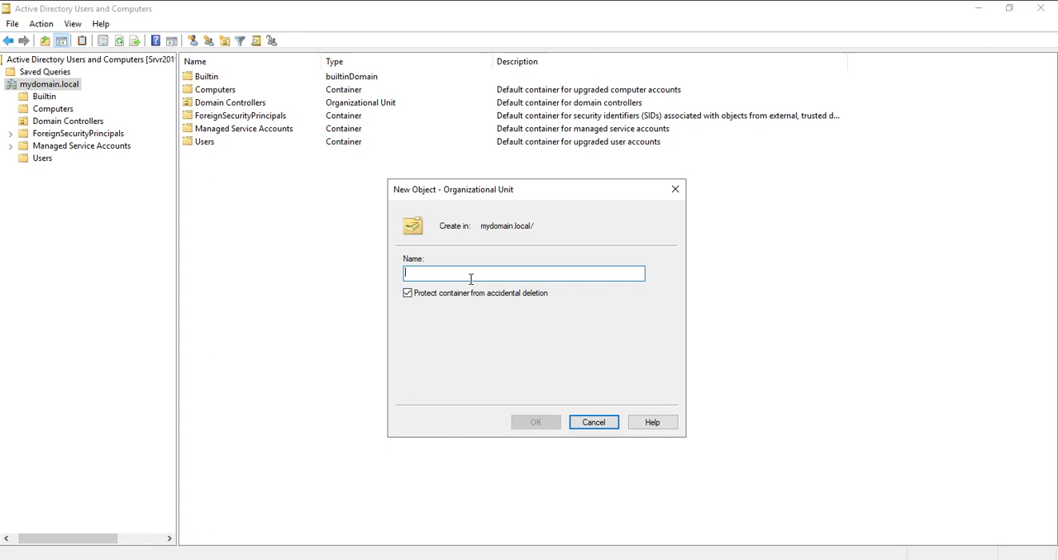
pyautogui.write('My Ca')
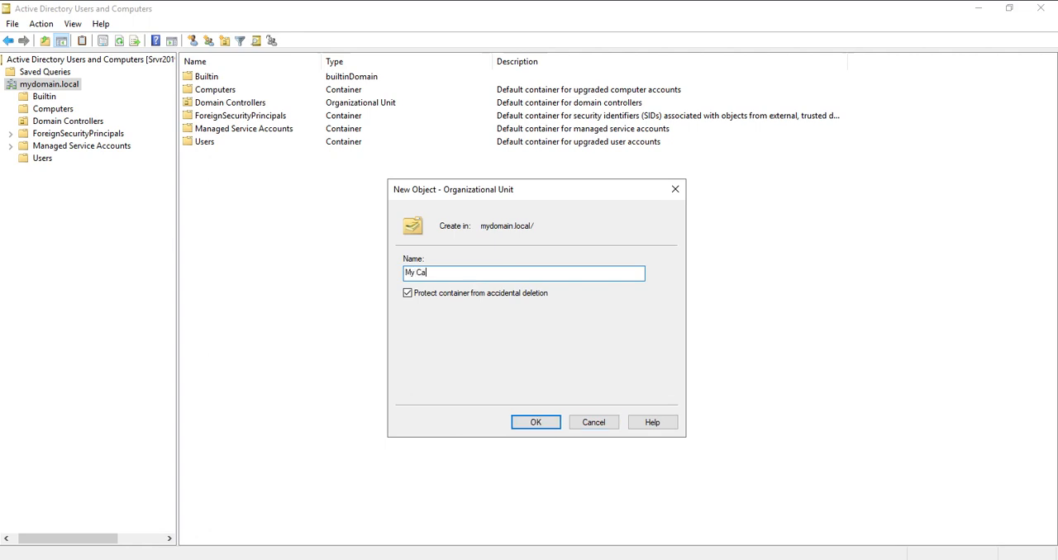
pyautogui.write('mpany')
pyautogui.press('BackSpace')
pyautogui.press('BackSpace')
pyautogui.write('om')
pyautogui.click(479, 276)
pyautogui.write('OU')
pyautogui.click(531, 427)
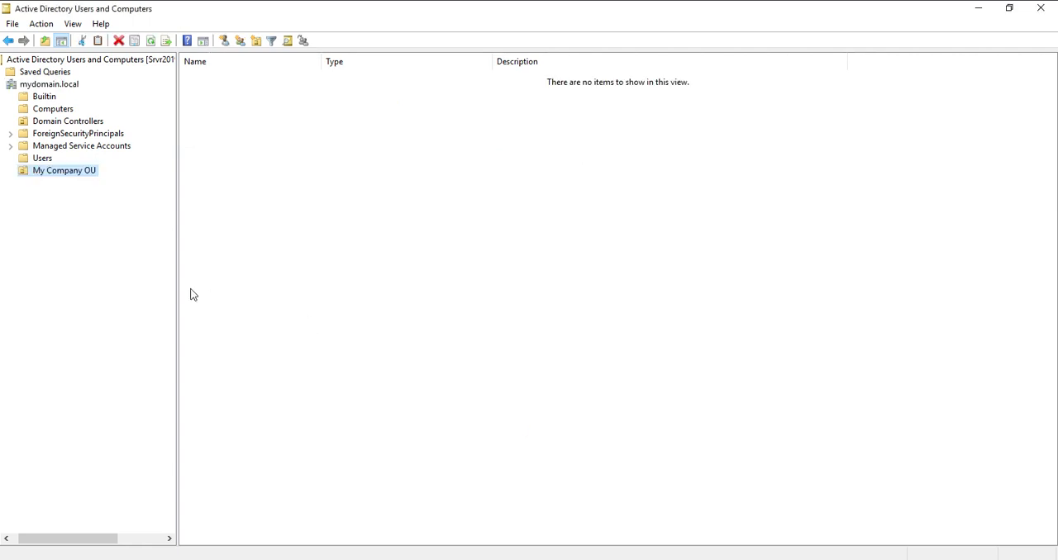
# - Create an organizational unit named "Computers_OU" inside My Company OU
pyautogui.rightClick(82, 179)
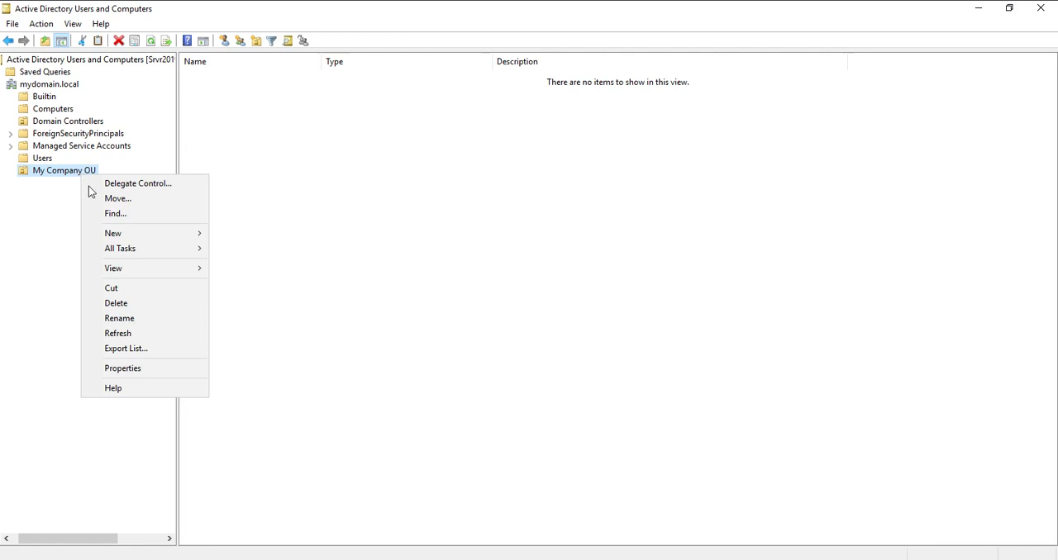
pyautogui.moveTo(147, 235)
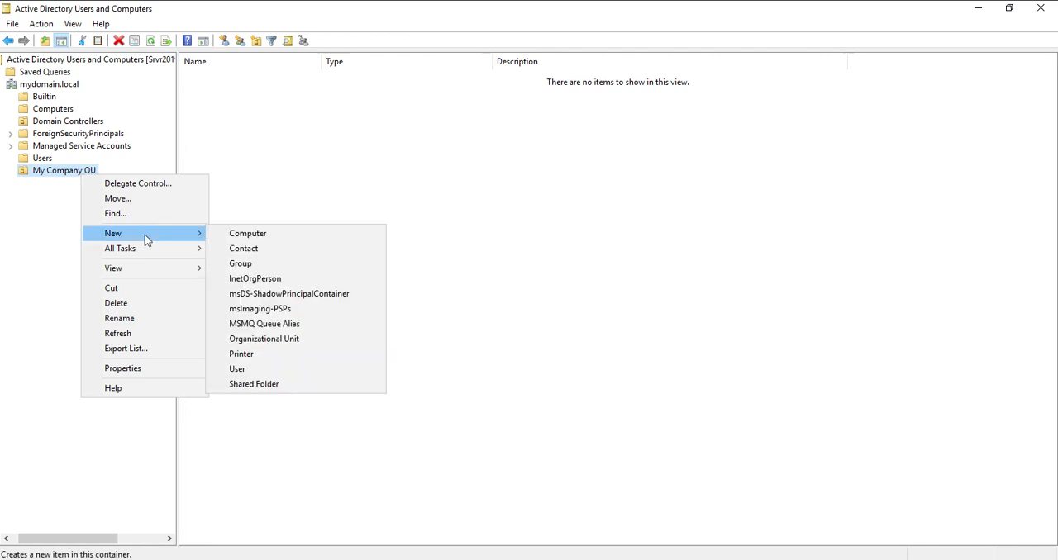
pyautogui.click(295, 344)
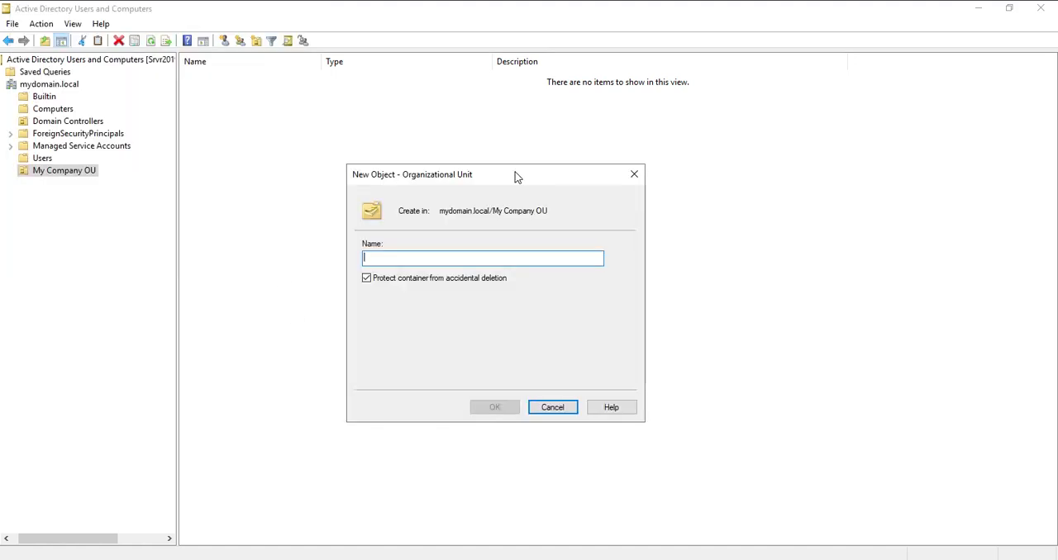
pyautogui.write('Comput')
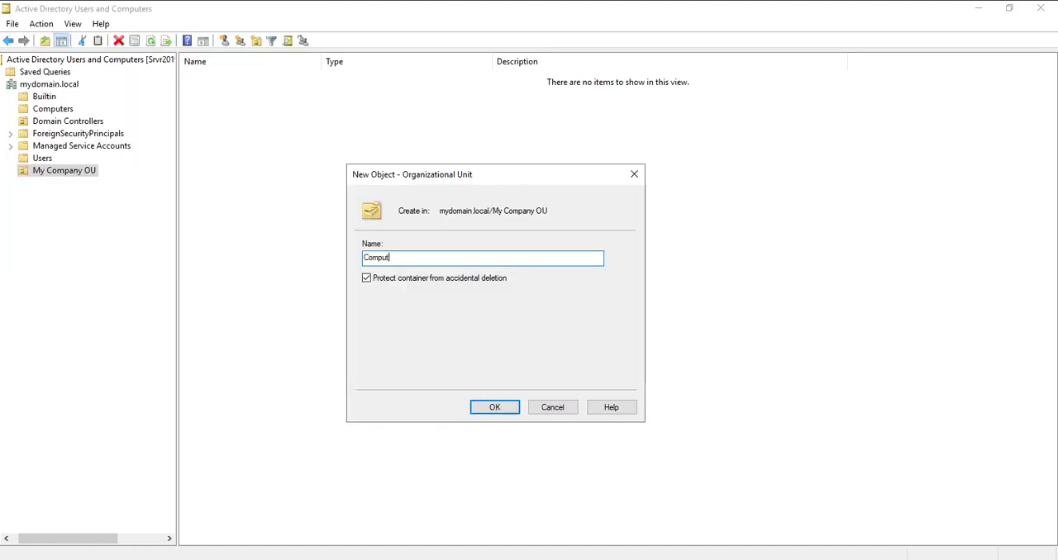
pyautogui.write('ers')
pyautogui.write('_OU')
pyautogui.click(500, 411)
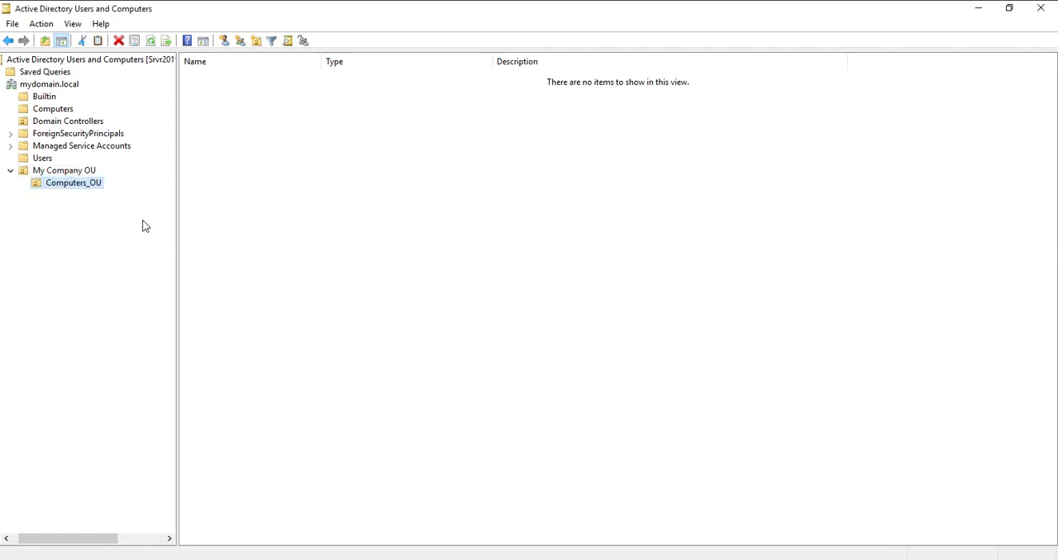
# - Create an organizational unit named "Users_OU" inside My Company OU
pyautogui.click(81, 171)
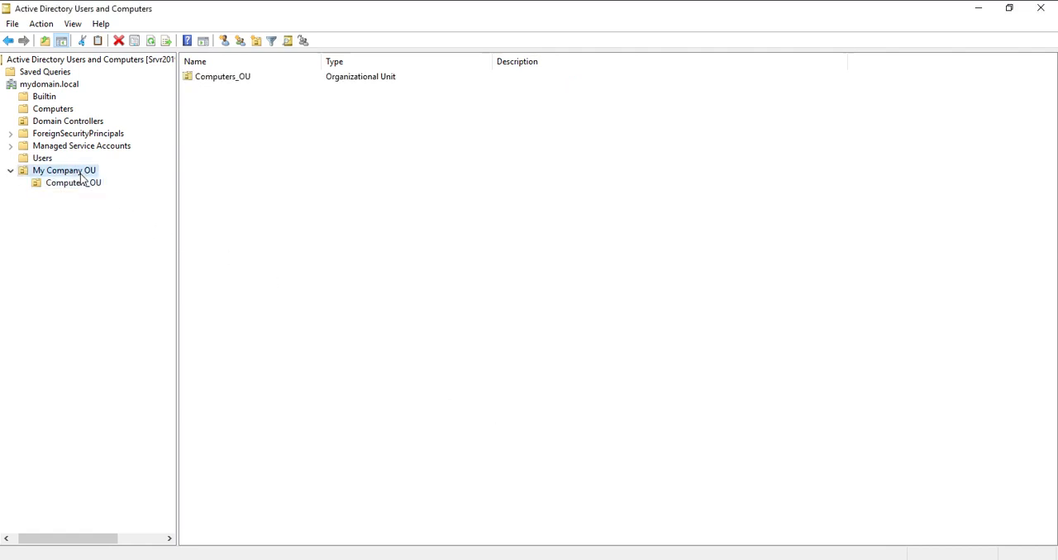
pyautogui.rightClick(80, 175)
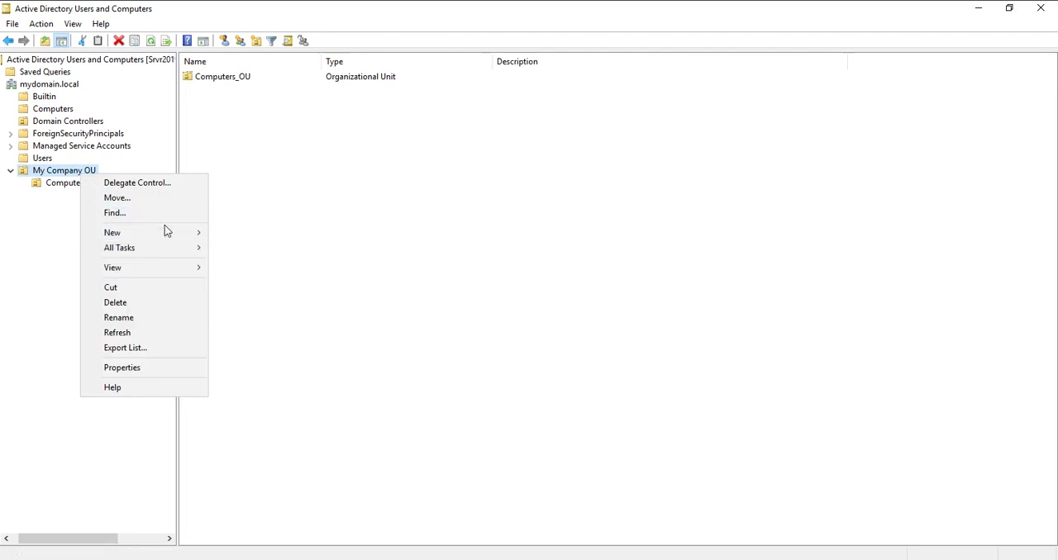
pyautogui.moveTo(178, 237)
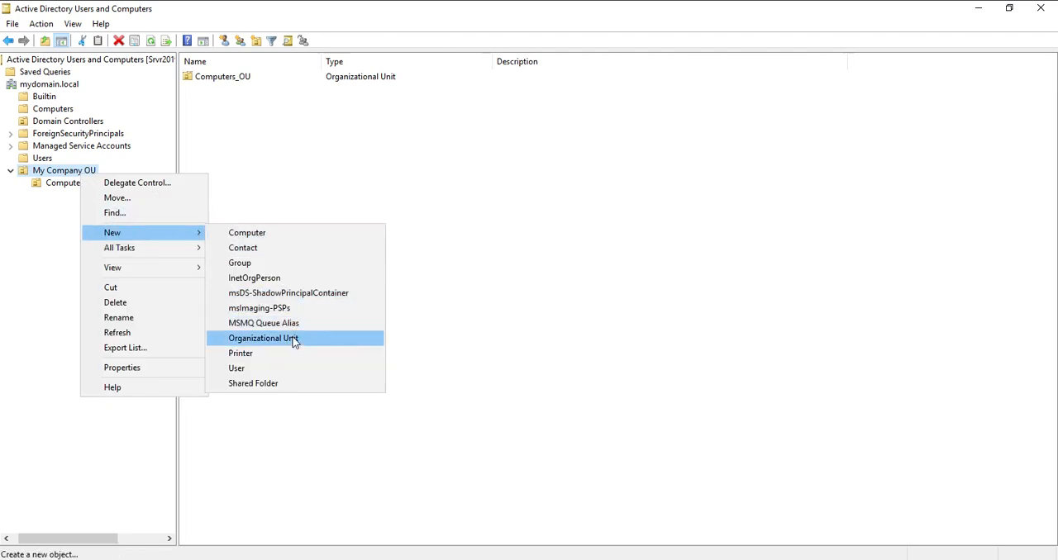
pyautogui.click(293, 337)
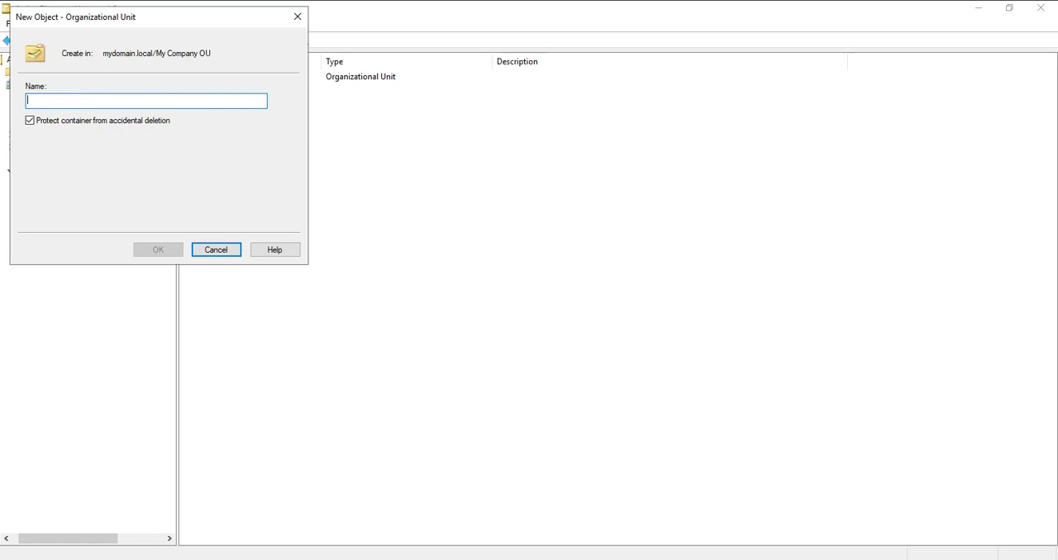
pyautogui.write('Users_')
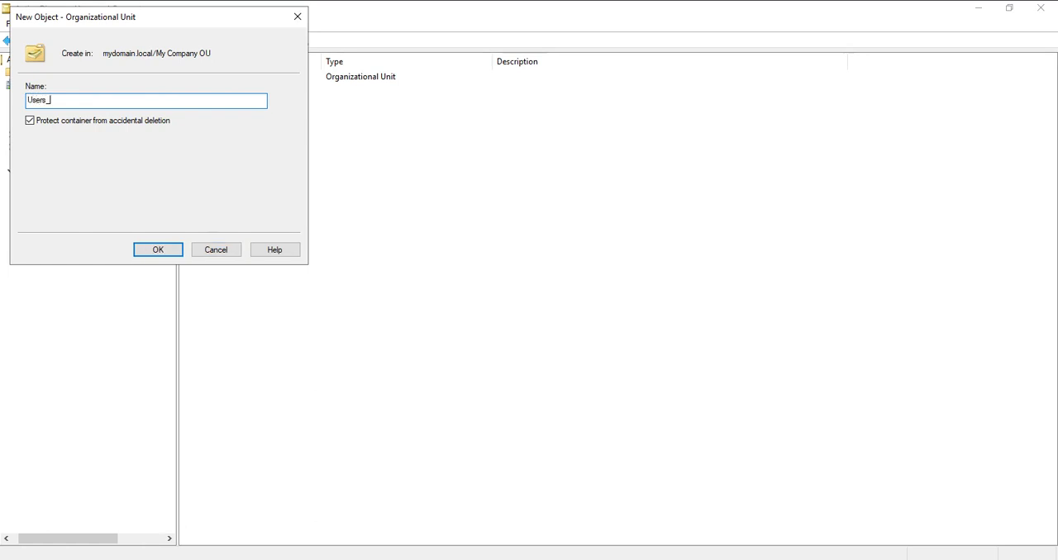
pyautogui.write('OU')
pyautogui.click(156, 252)
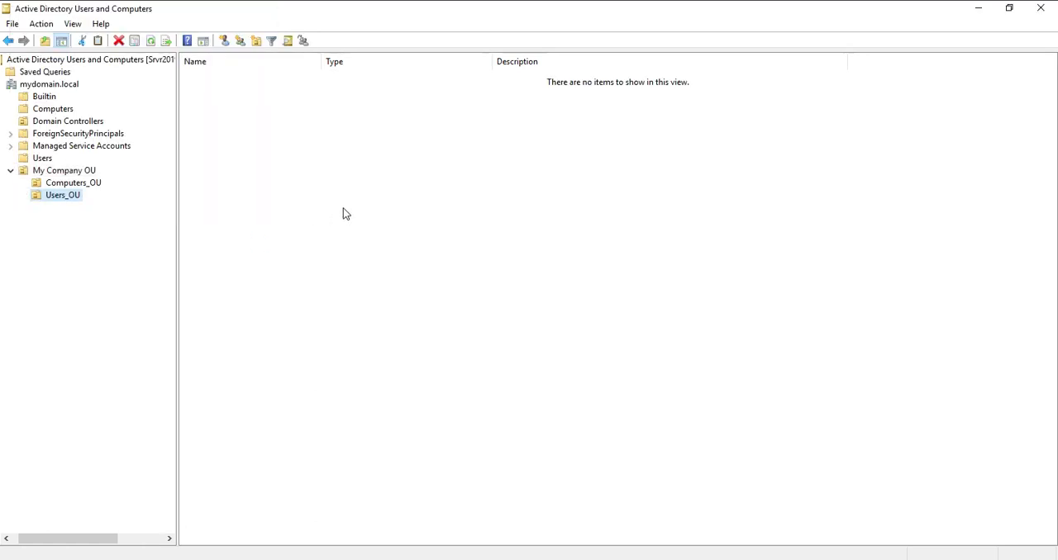
# - Look through My Company OU, Computers_OU and the default Computers container, ending with Users_OU selected
pyautogui.click(64, 175)
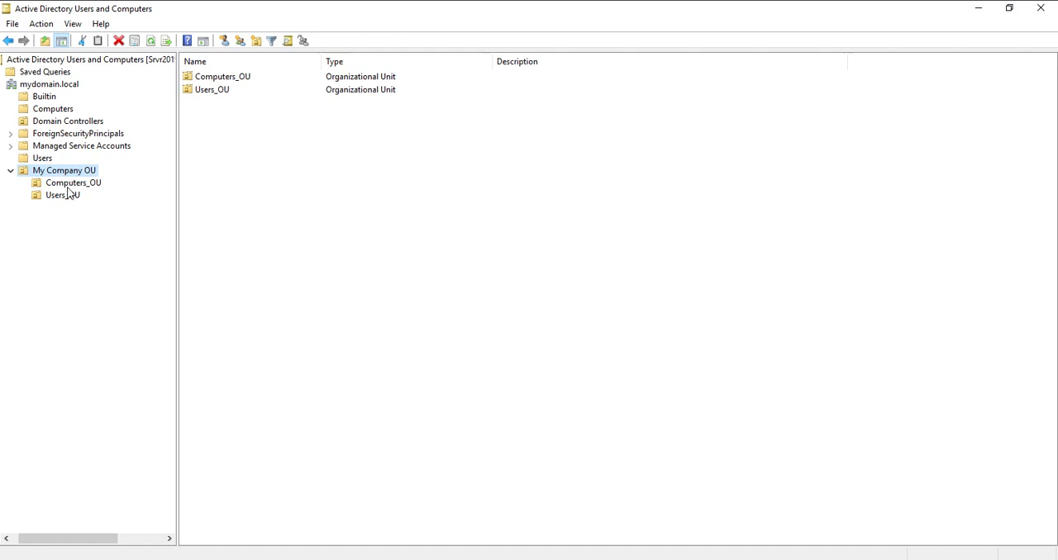
pyautogui.click(68, 194)
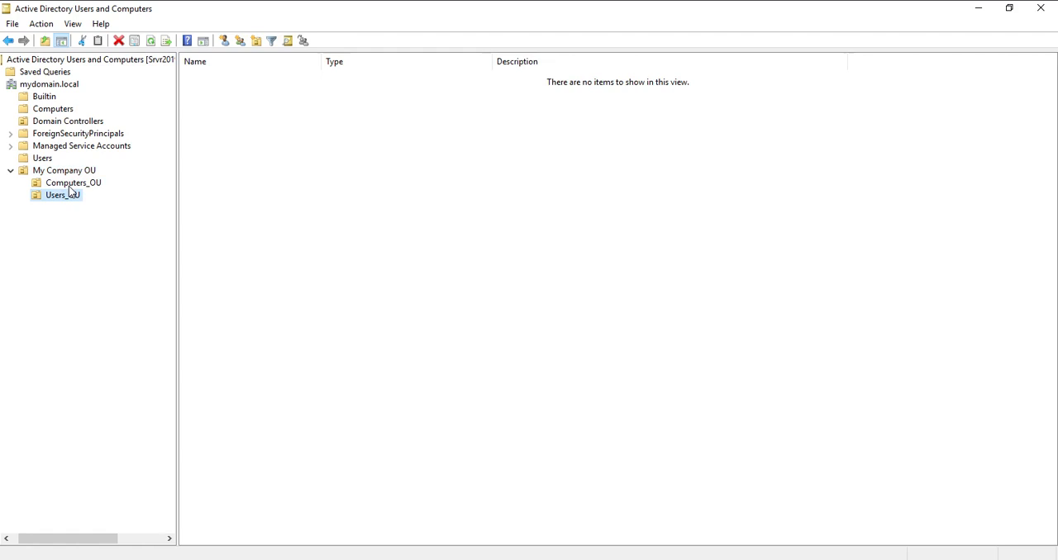
pyautogui.click(76, 183)
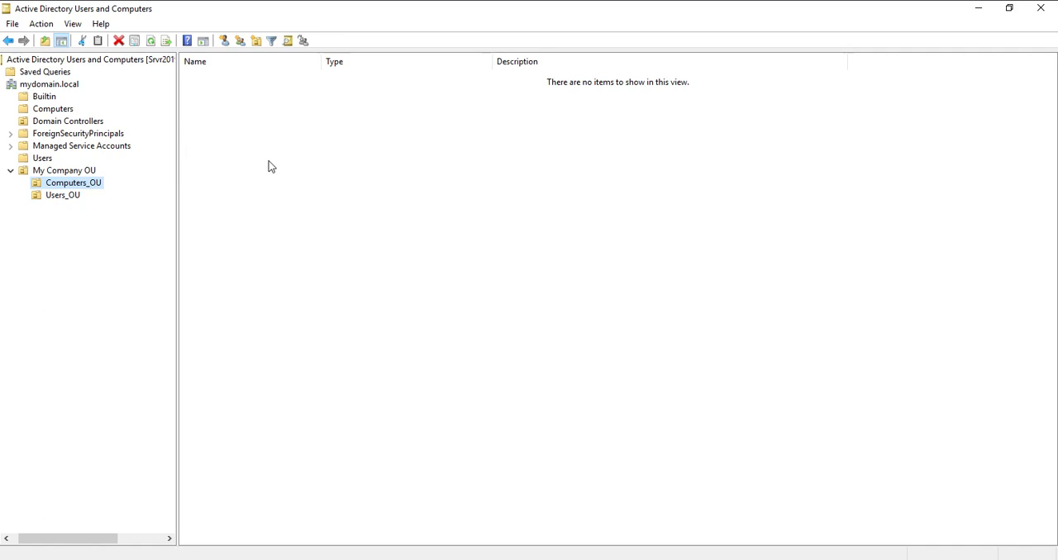
pyautogui.click(60, 114)
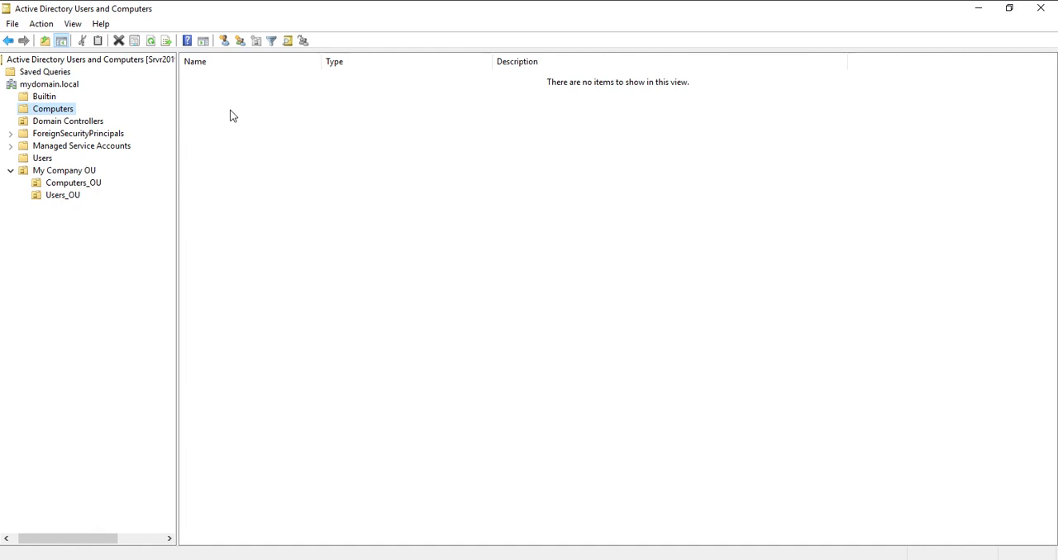
pyautogui.click(63, 196)
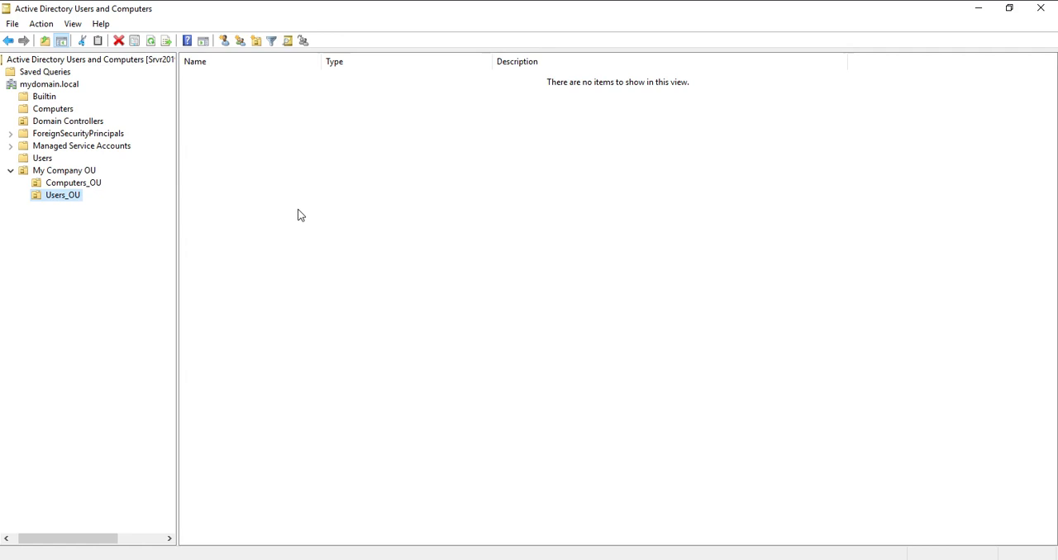
pyautogui.click(48, 200)
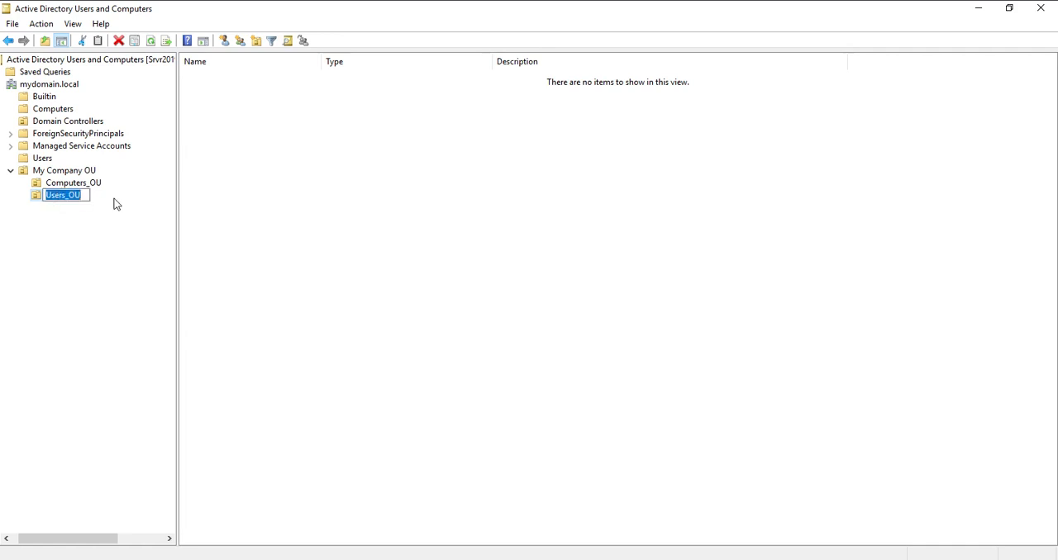
pyautogui.click(112, 202)
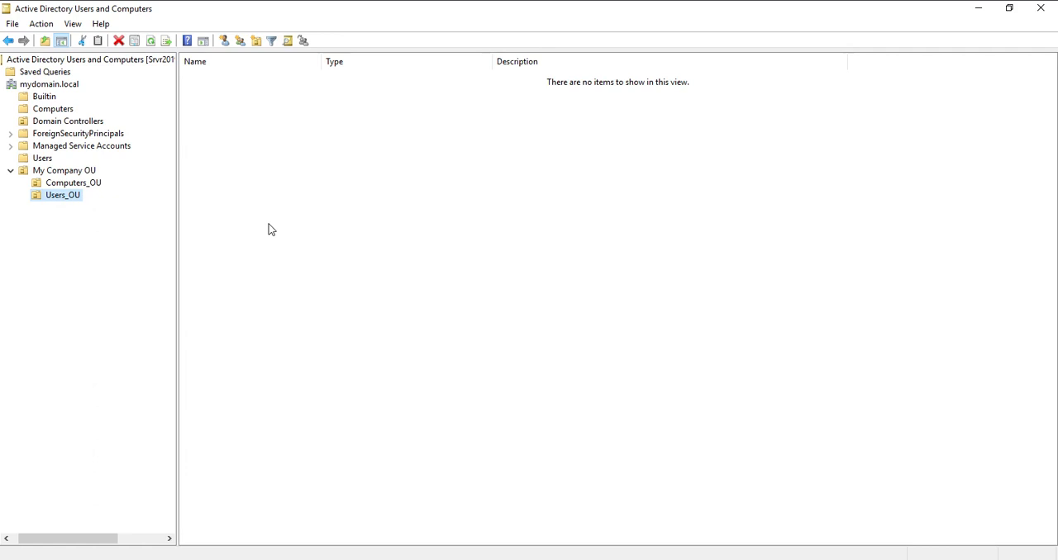
pyautogui.rightClick(301, 207)
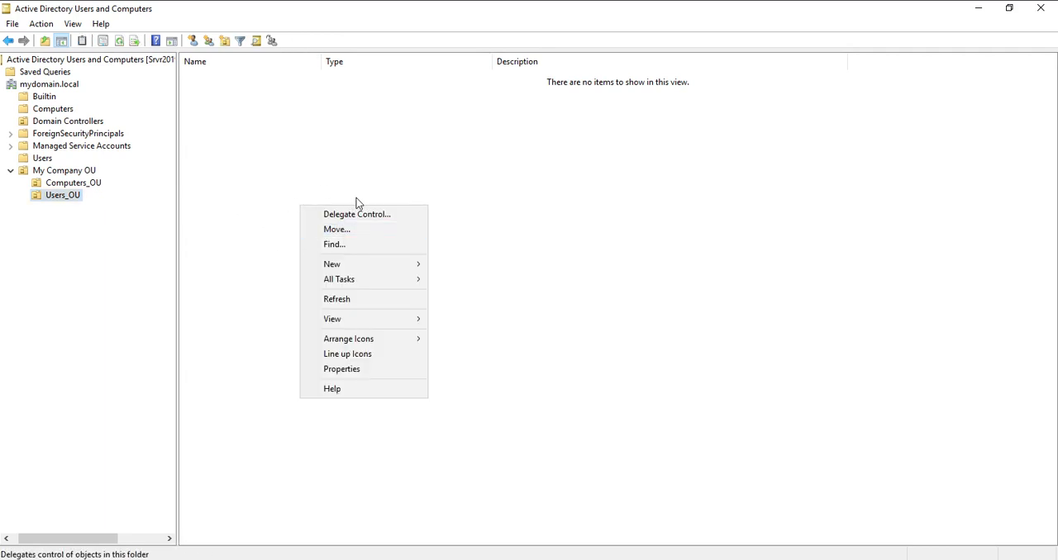
pyautogui.click(279, 207)
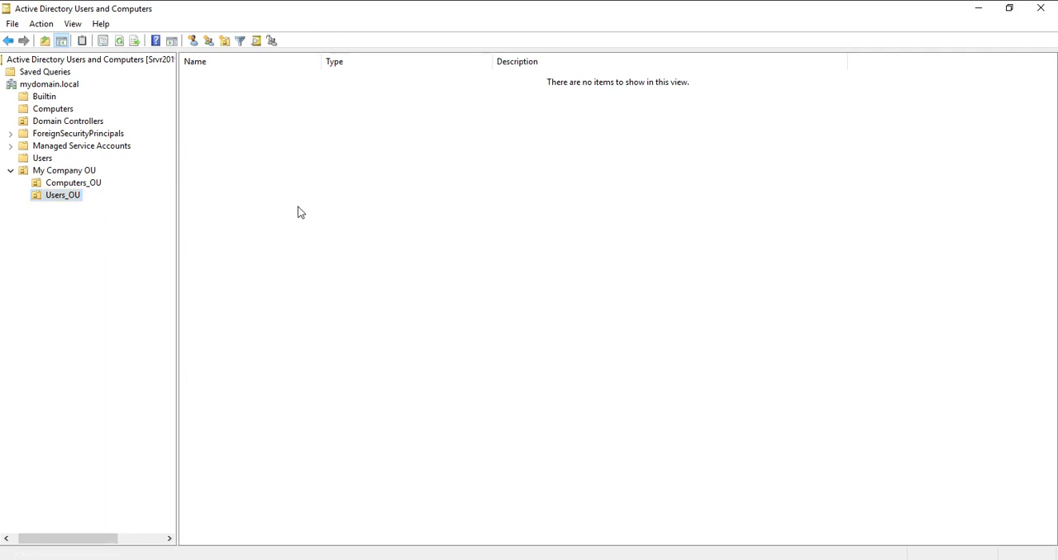
pyautogui.rightClick(298, 208)
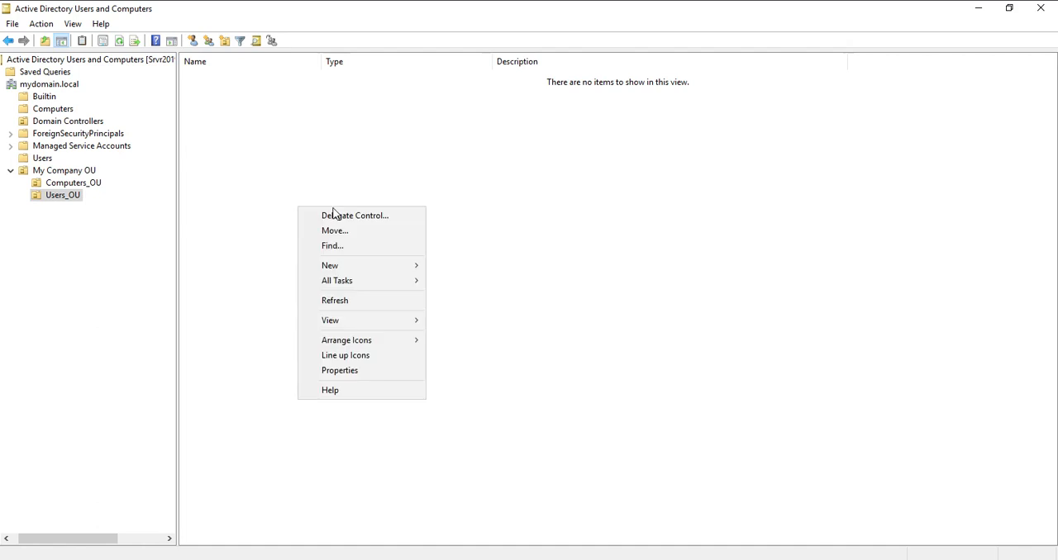
pyautogui.click(371, 262)
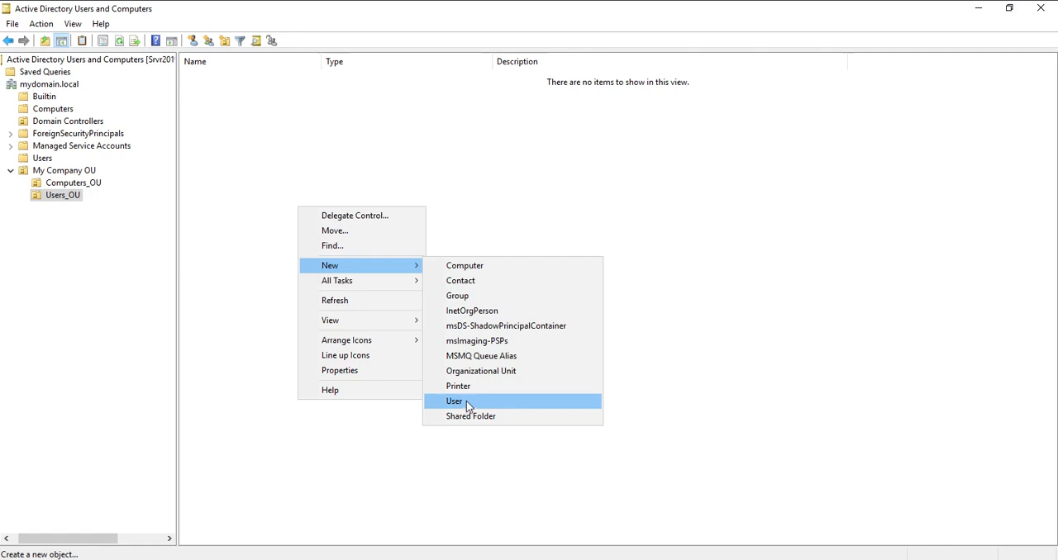
pyautogui.click(427, 135)
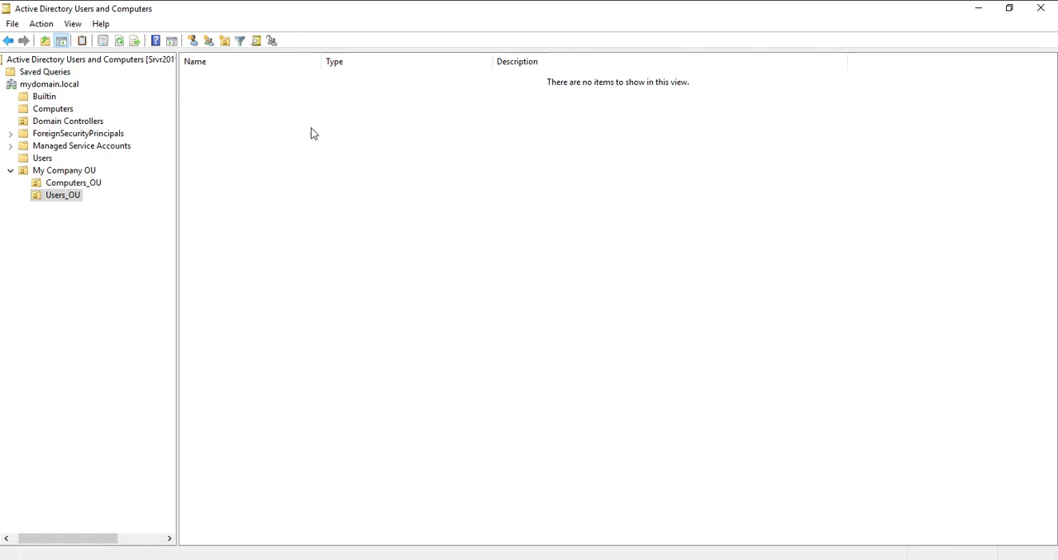
# - Start creating a new user in Users_OU and enter the user's first name
pyautogui.click(194, 43)
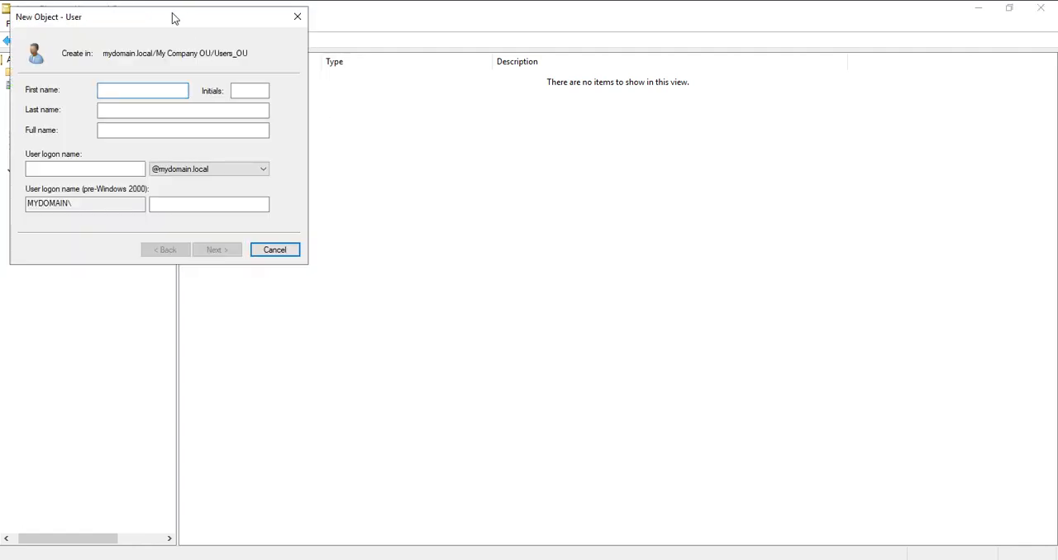
pyautogui.moveTo(174, 18); pyautogui.dragTo(597, 197)
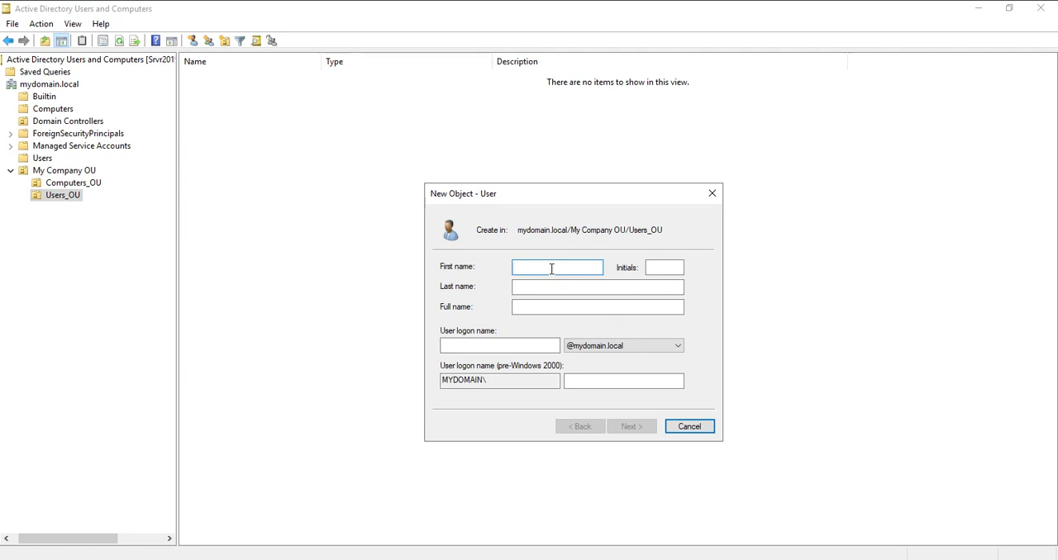
pyautogui.write('S')
pyautogui.press('BackSpace')
pyautogui.write('L')
pyautogui.press('BackSpace')
# - Fill in the new user's last name with the correct spelling and activate the user logon name field
pyautogui.click(587, 287)
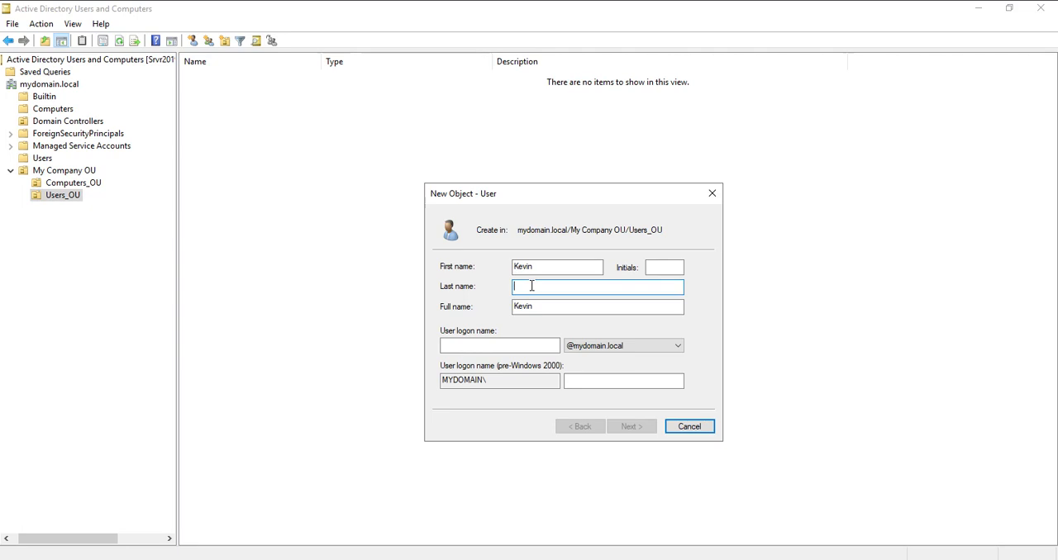
pyautogui.click(499, 349)
pyautogui.click(529, 287)
pyautogui.click(559, 307)
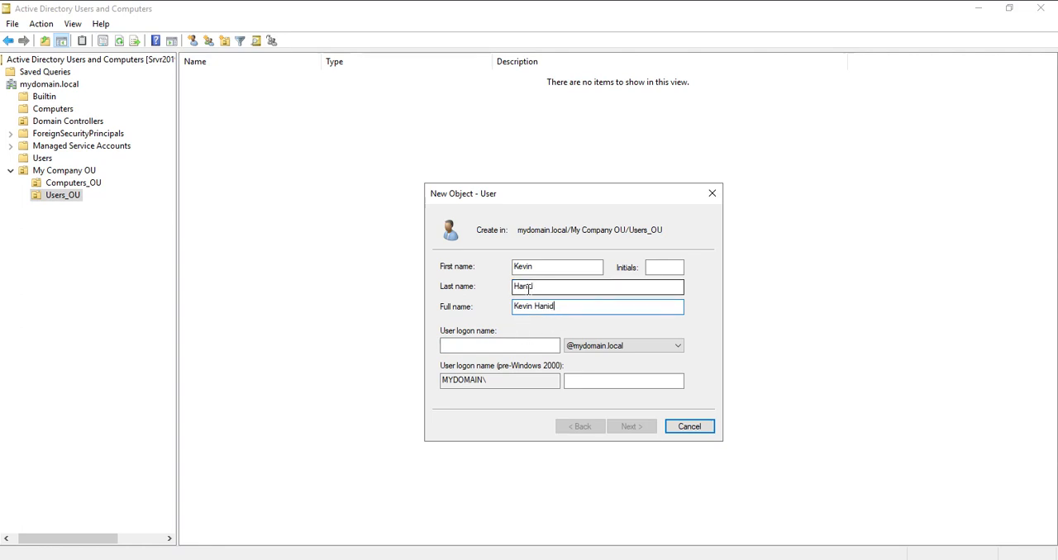
pyautogui.click(527, 287)
pyautogui.press('BackSpace')
pyautogui.write('m')
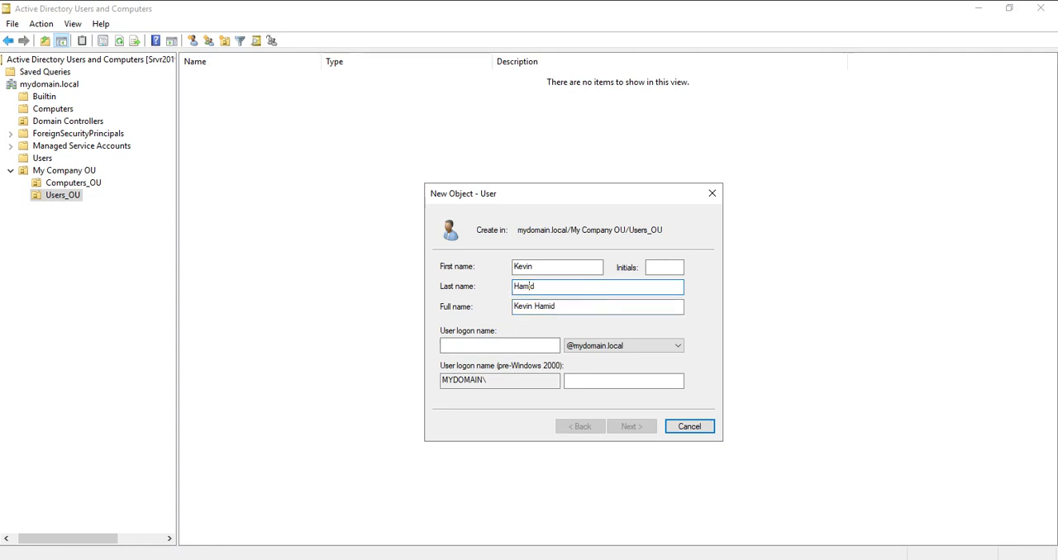
pyautogui.click(506, 348)
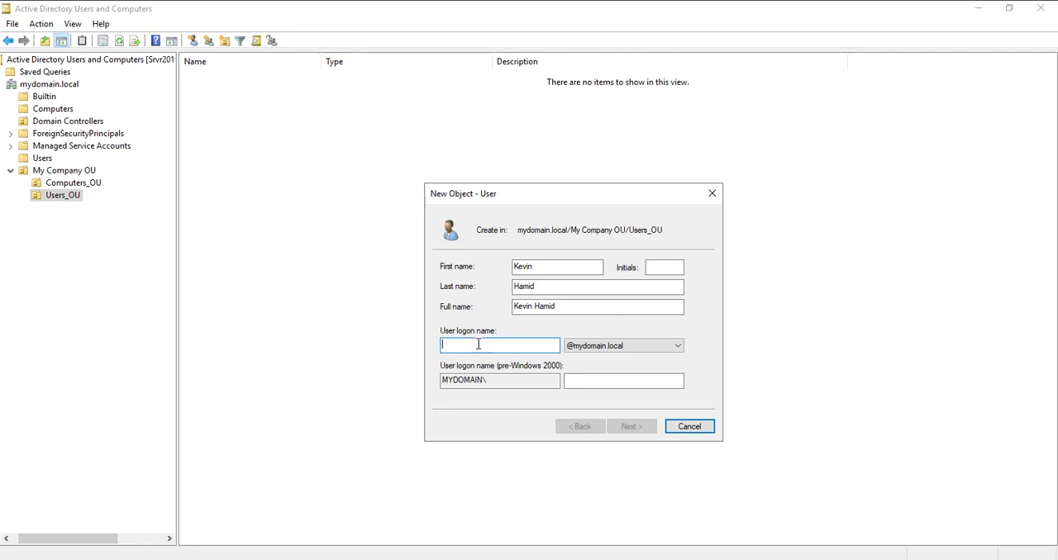
pyautogui.write('ke')
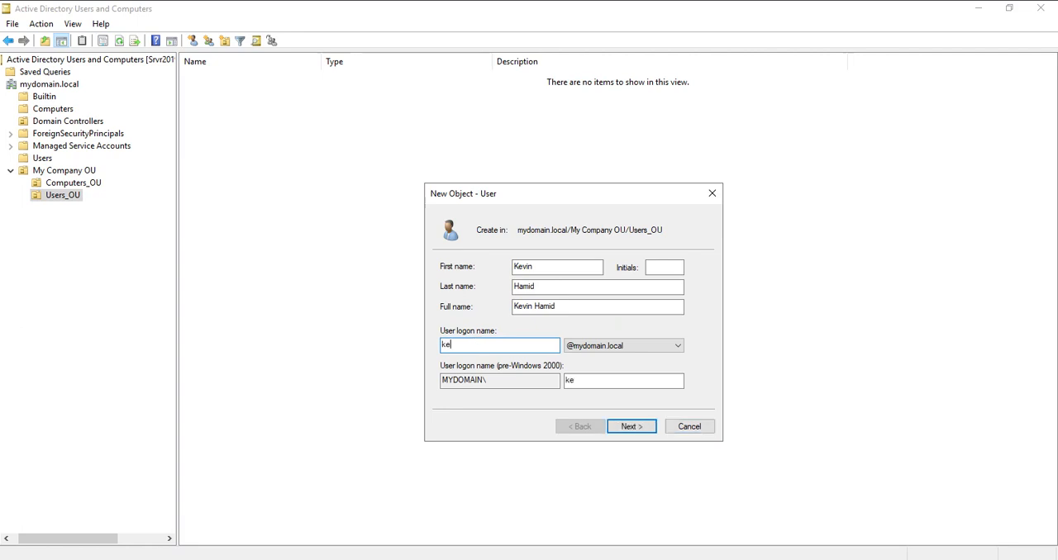
pyautogui.write('vin')
pyautogui.click(626, 346)
pyautogui.click(626, 346)
pyautogui.click(489, 345)
pyautogui.doubleClick(462, 345)
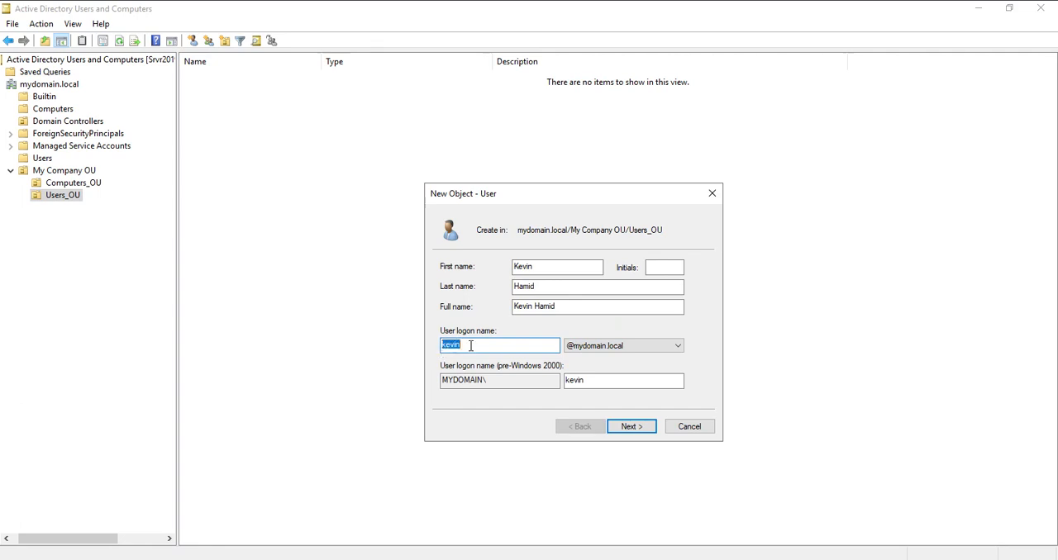
pyautogui.click(633, 426)
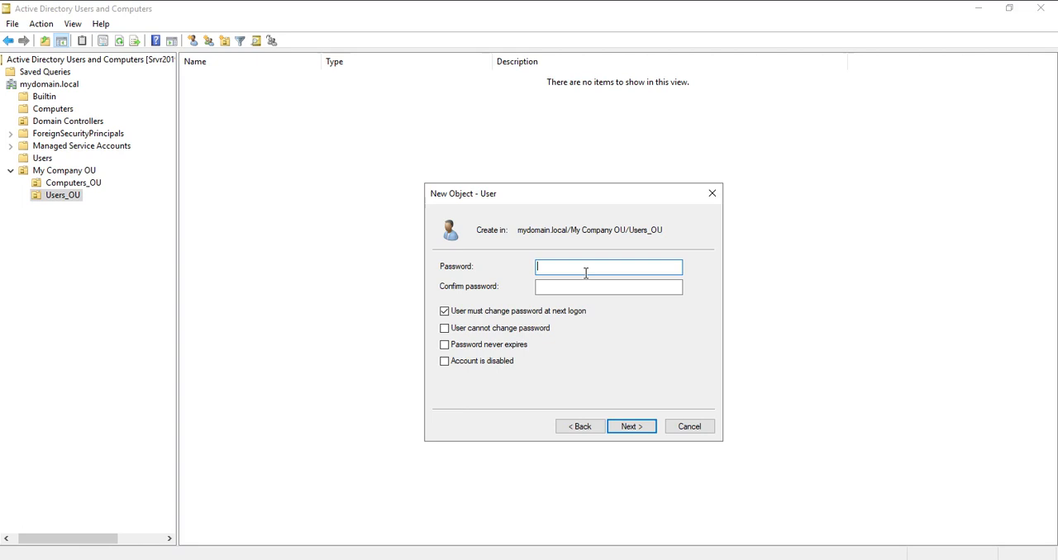
# - Enter and confirm the account password, set it to never expire without a forced change at next logon, and continue to the summary
pyautogui.write('*****')
pyautogui.click(604, 289)
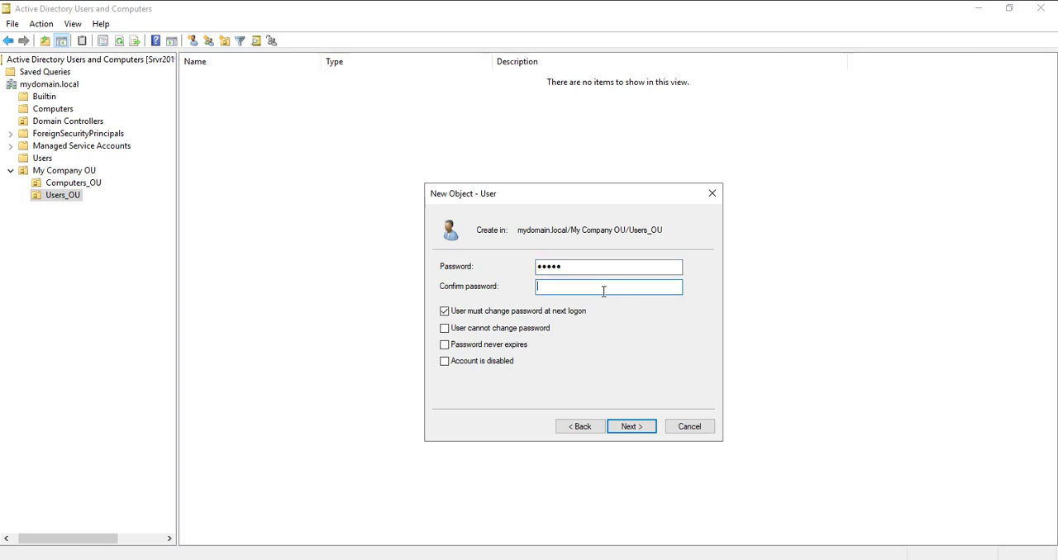
pyautogui.write('*****')
pyautogui.click(456, 311)
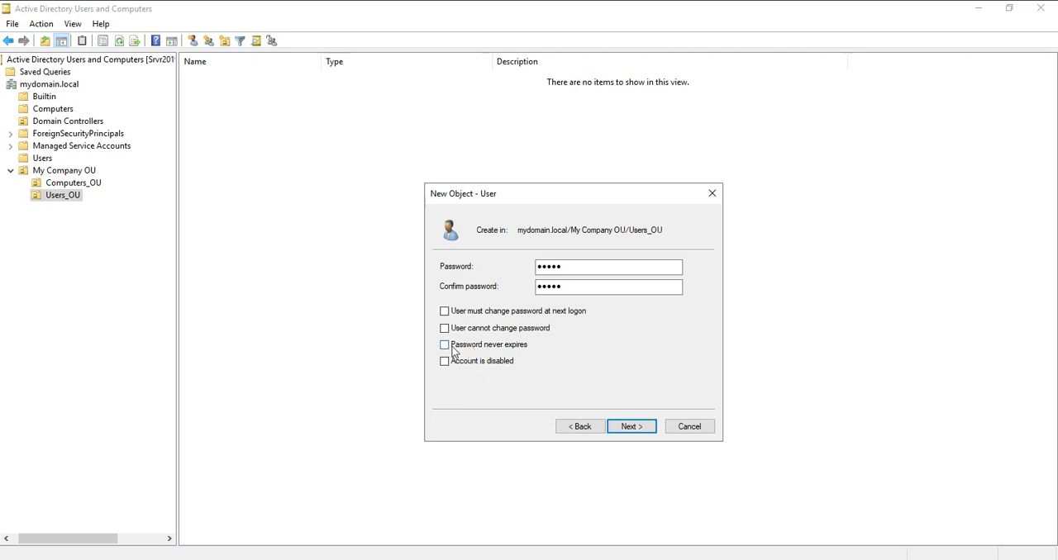
pyautogui.click(632, 426)
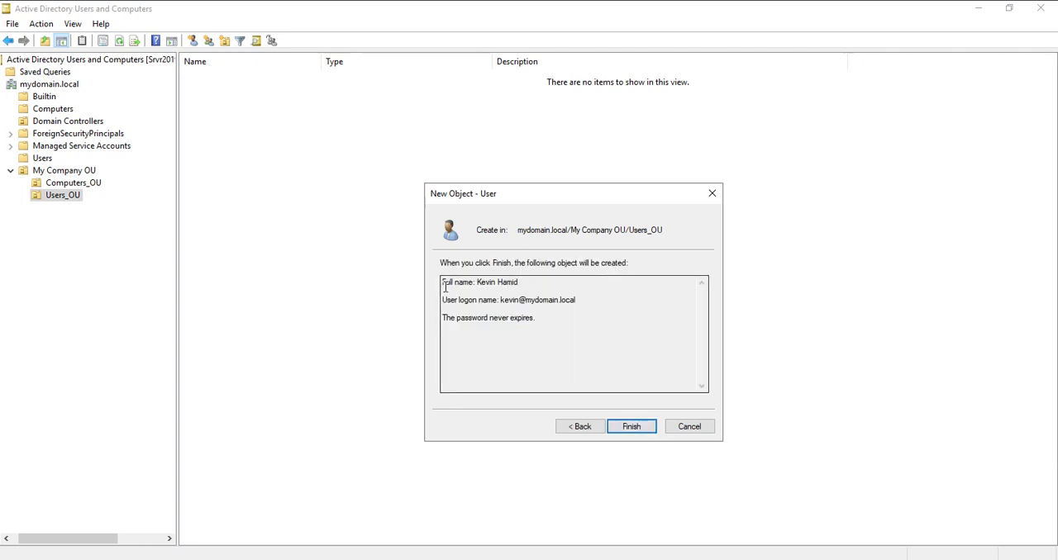
# - Review the full name, logon name and password option in the new user's summary, and try to create the account
pyautogui.moveTo(445, 285); pyautogui.dragTo(574, 342)
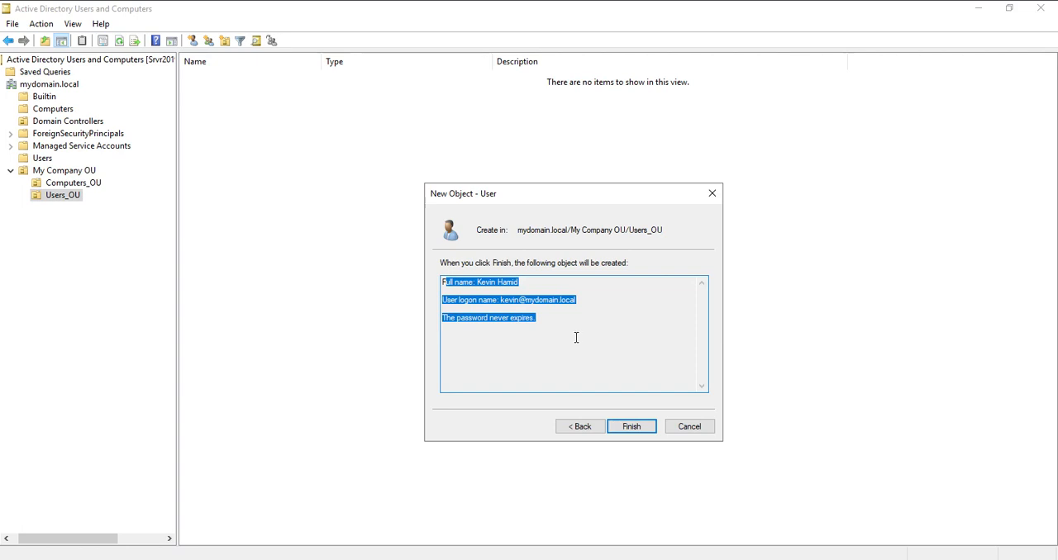
pyautogui.click(484, 288)
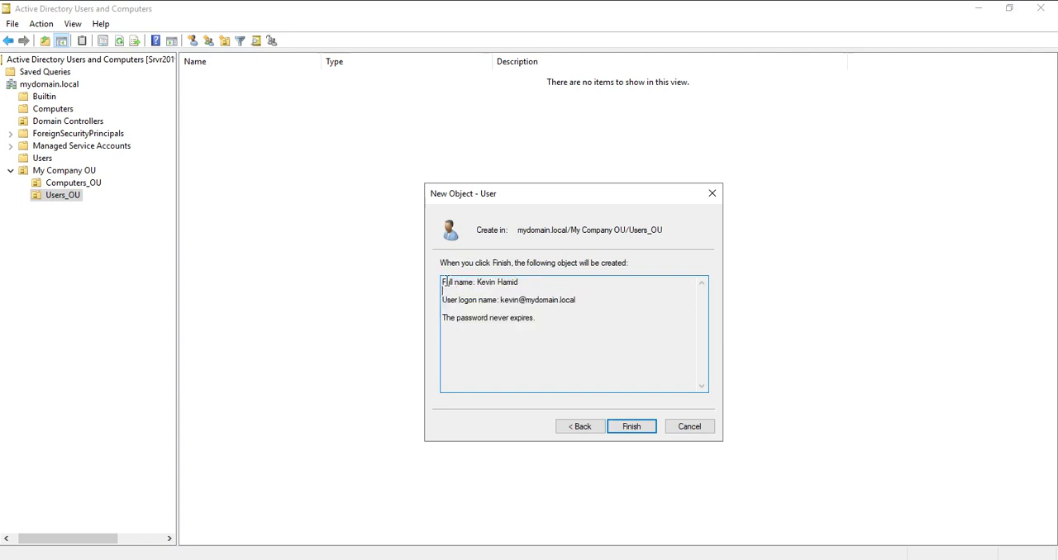
pyautogui.moveTo(445, 282); pyautogui.dragTo(595, 292)
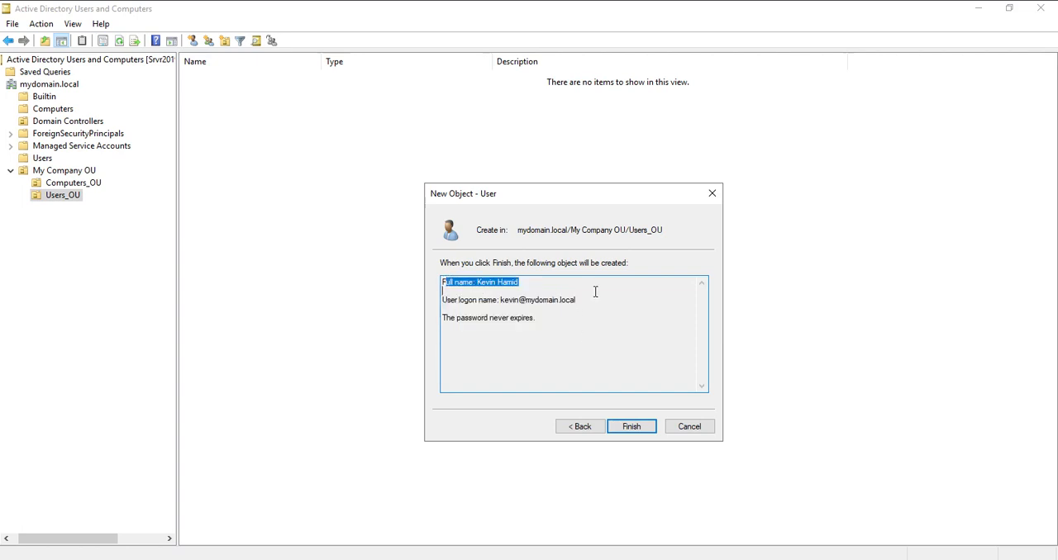
pyautogui.click(474, 305)
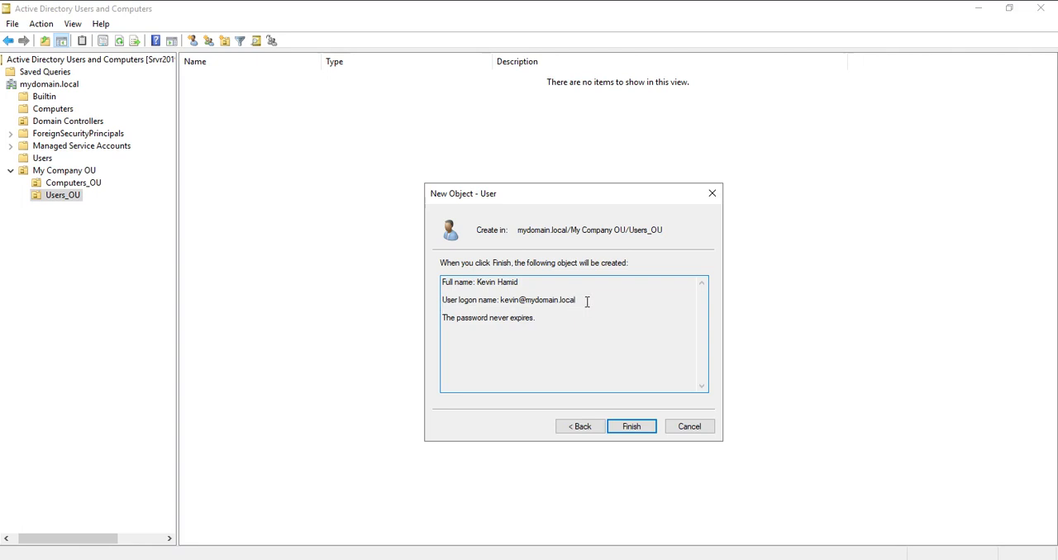
pyautogui.moveTo(587, 301); pyautogui.dragTo(499, 302)
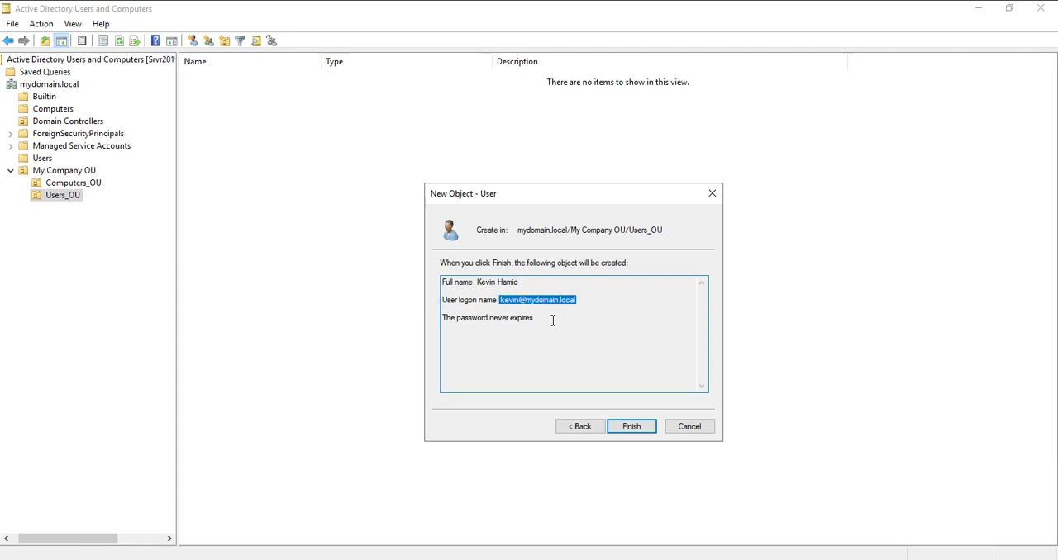
pyautogui.moveTo(449, 320); pyautogui.dragTo(562, 323)
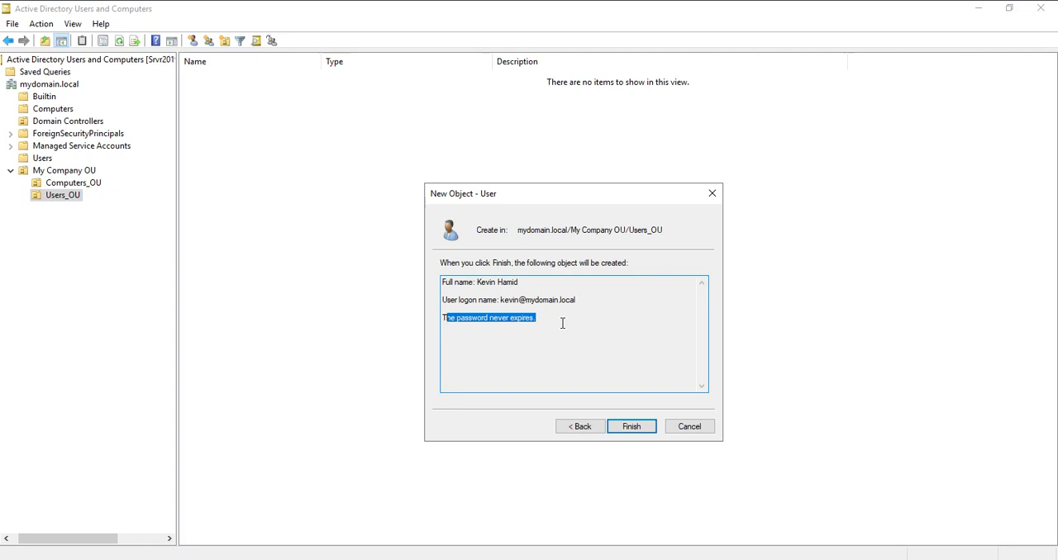
pyautogui.click(630, 427)
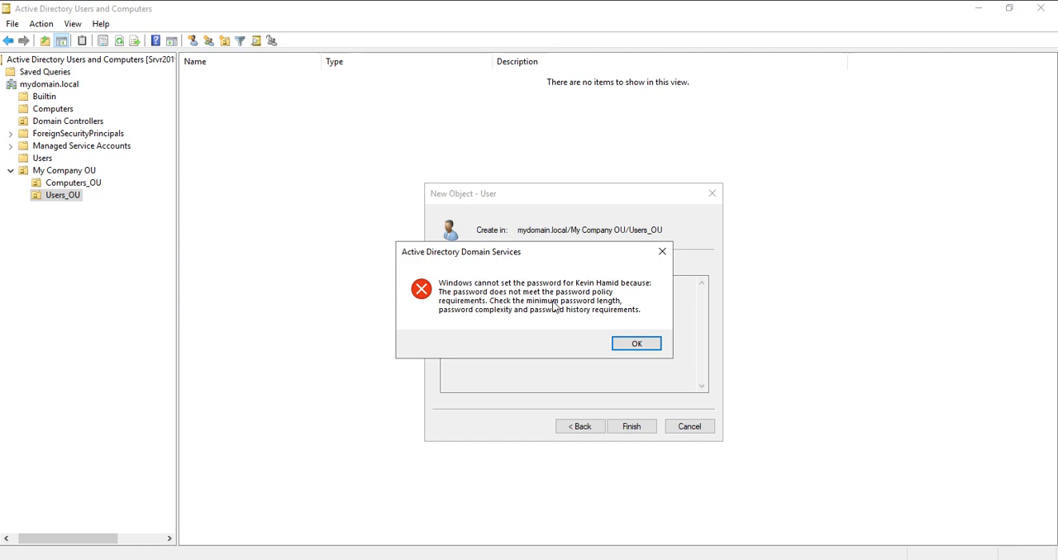
pyautogui.click(631, 343)
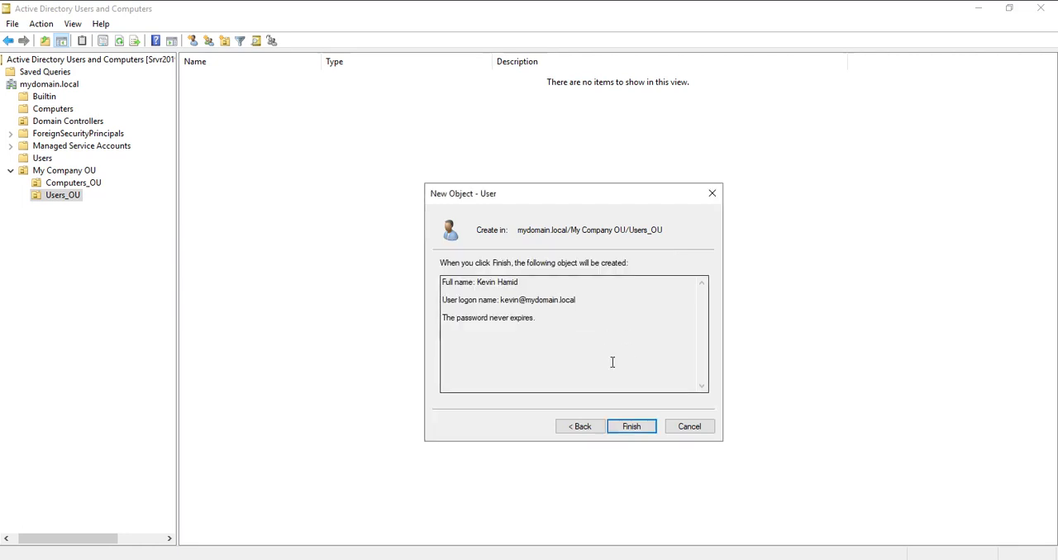
# - Return to the new user's password settings and replace the account password with a longer, more complex one
pyautogui.click(581, 427)
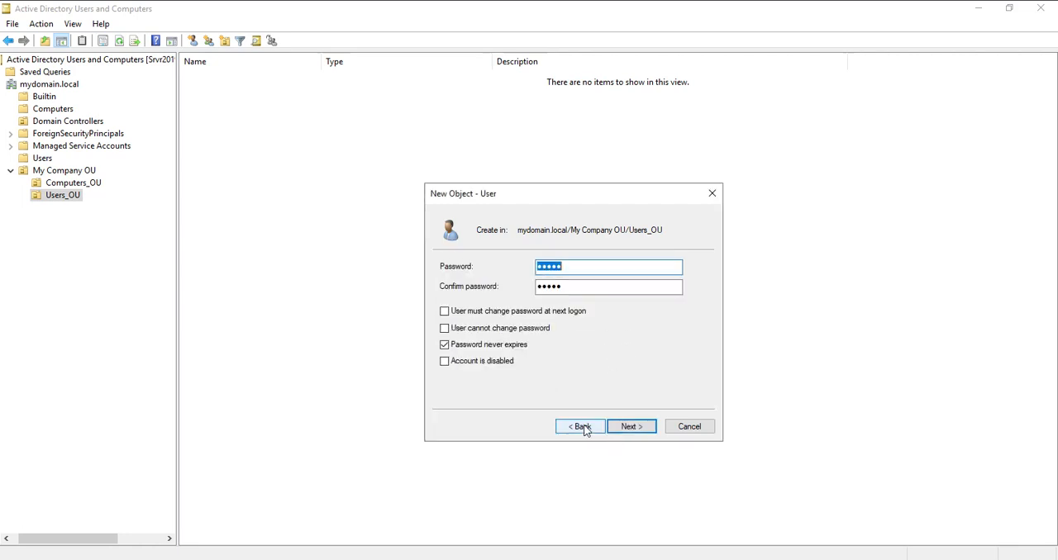
pyautogui.click(582, 267)
pyautogui.press('BackSpace')
pyautogui.press('BackSpace')
pyautogui.press('BackSpace')
pyautogui.press('BackSpace')
pyautogui.press('BackSpace')
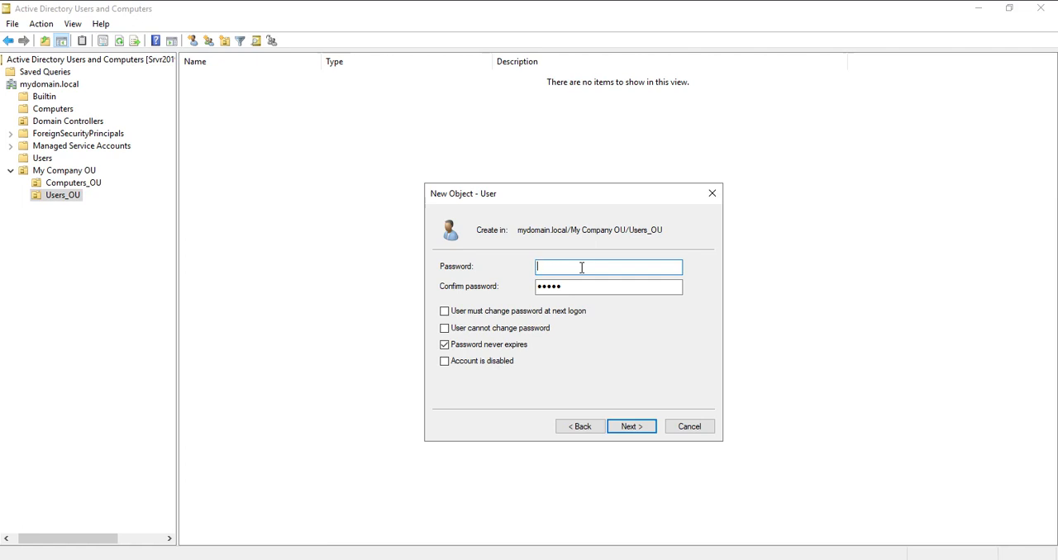
pyautogui.write('Pa$$w0rd')
# - Replace the confirmation password and finish creating the user, leaving the new account selected in Users_OU
pyautogui.moveTo(624, 294); pyautogui.dragTo(522, 286)
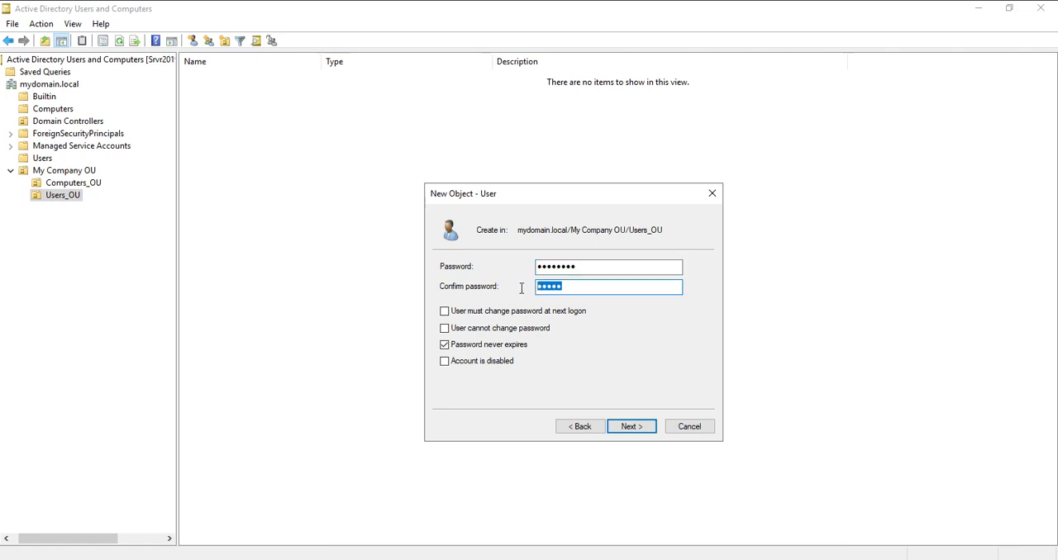
pyautogui.press('BackSpace')
pyautogui.write('P@ssw0rd')
pyautogui.click(629, 427)
pyautogui.click(630, 429)
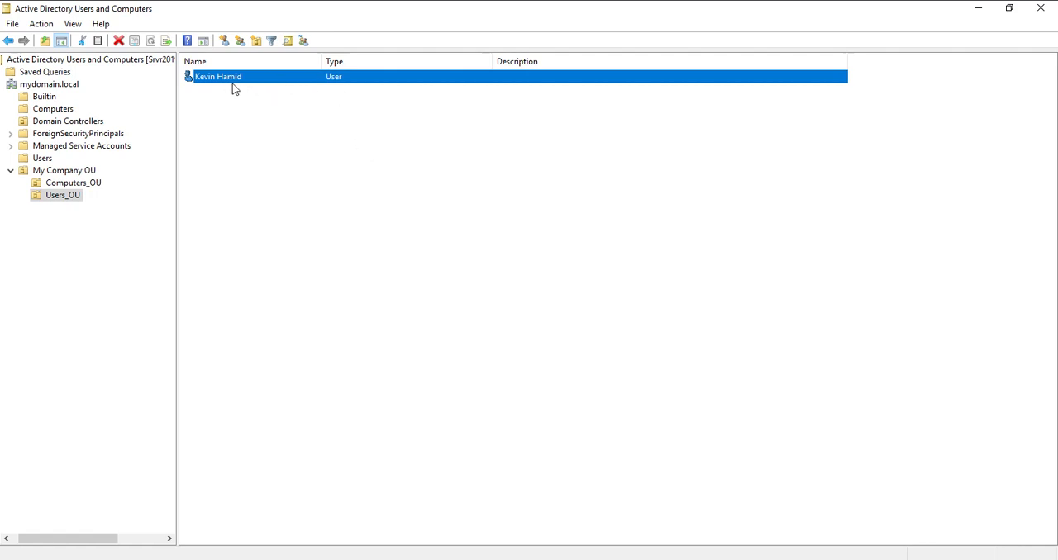
pyautogui.click(265, 115)
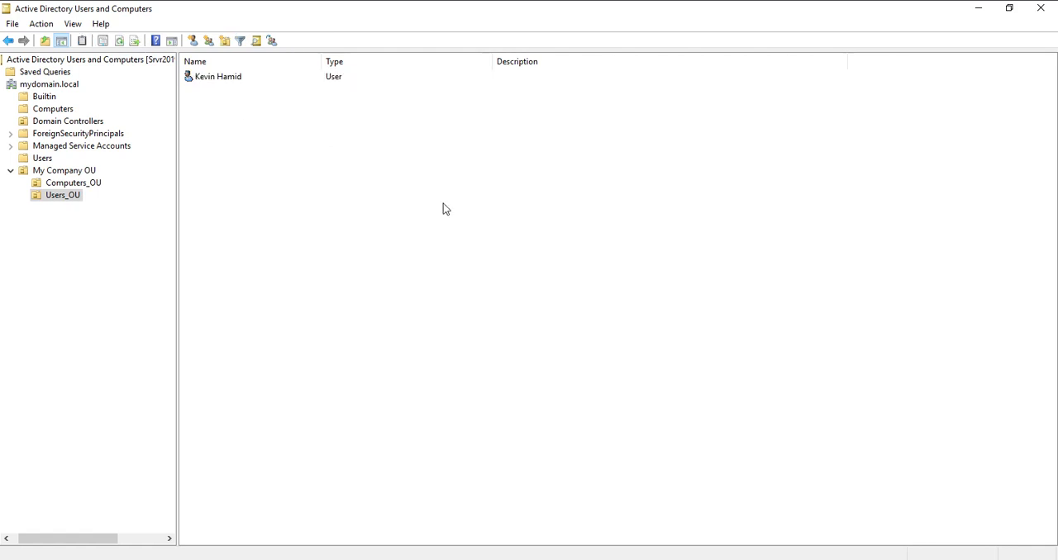
pyautogui.click(247, 80)
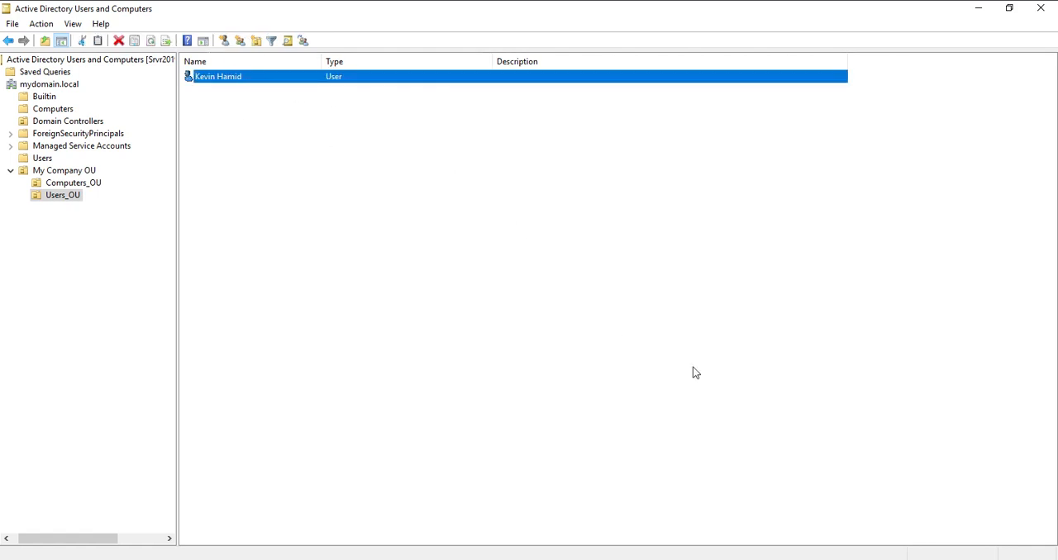